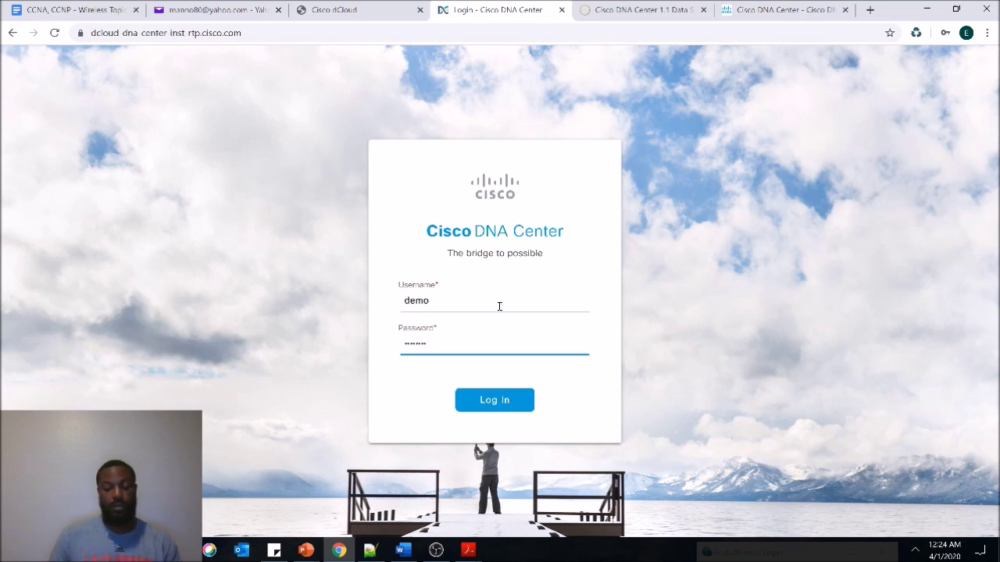
# - Submit the login form and land on the home page showing 89% network device health
pyautogui.press('Return')
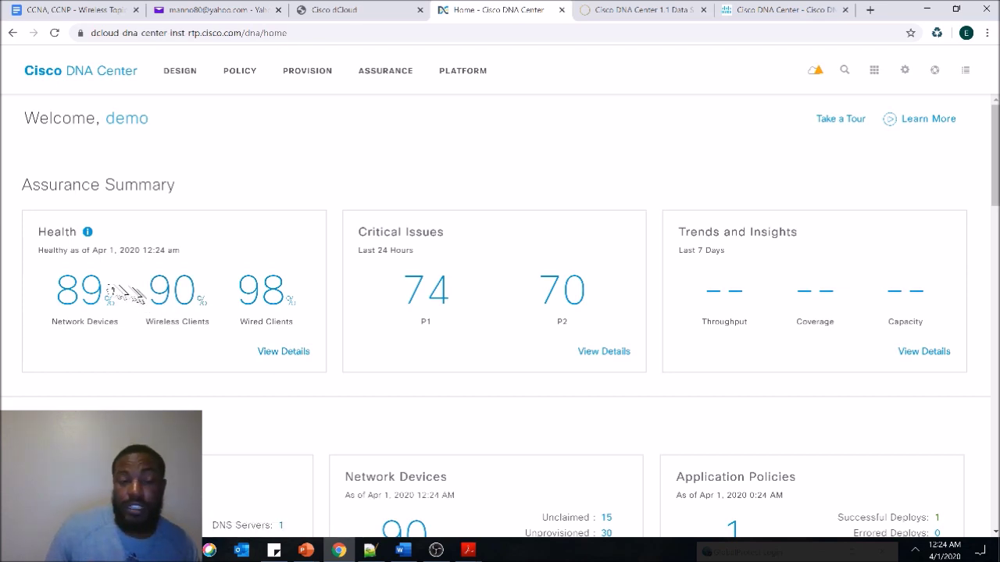
# - Drill into the 89% Network Devices figure and review the per-category device health bars
pyautogui.click(76, 309)
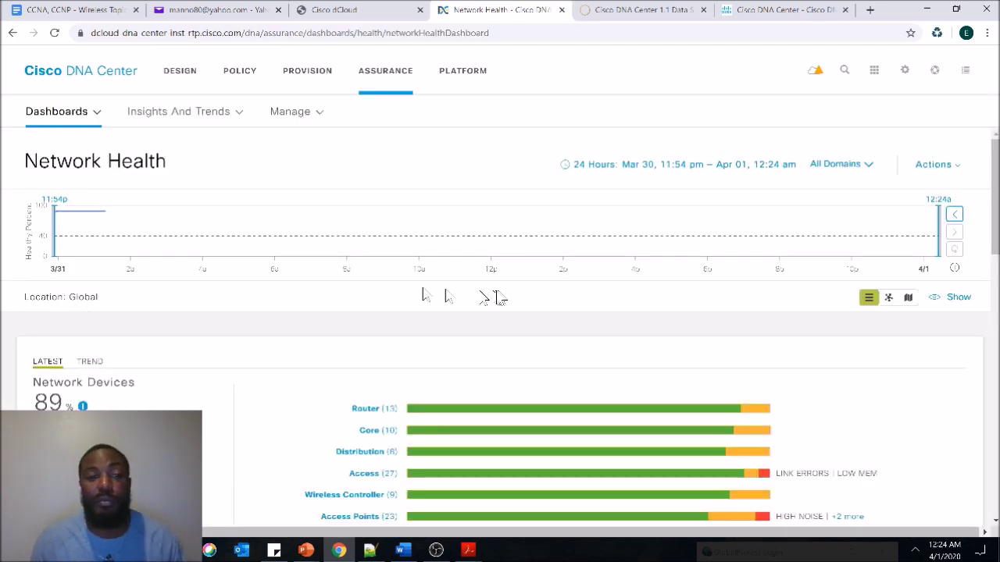
pyautogui.scroll(-4, 226, 387)
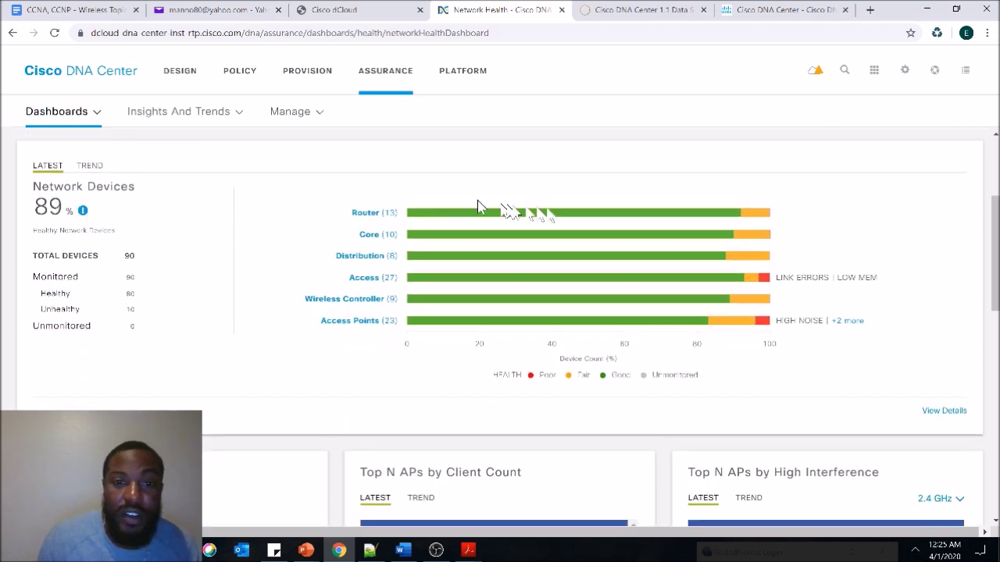
pyautogui.moveTo(761, 217)
pyautogui.moveTo(761, 282)
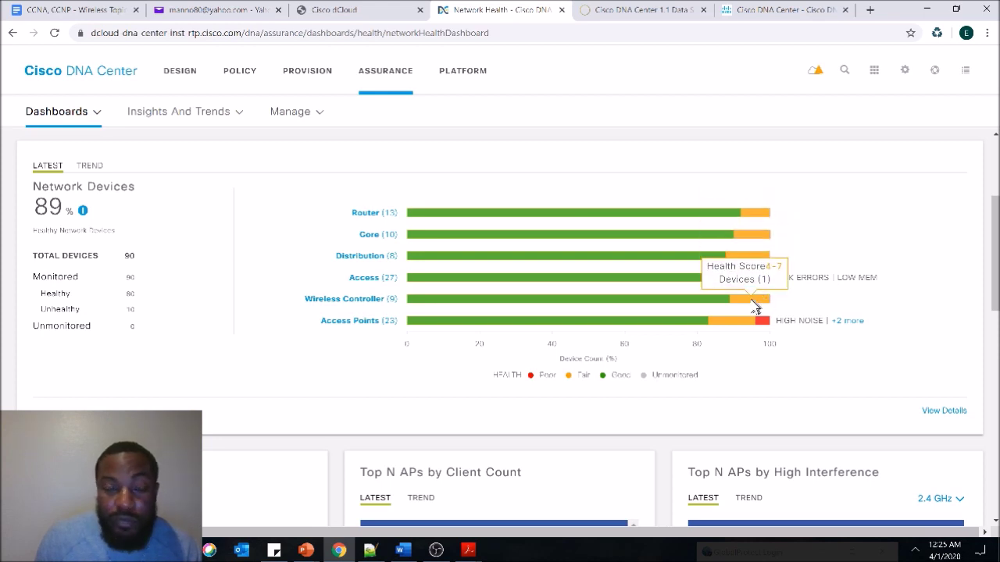
pyautogui.moveTo(754, 322)
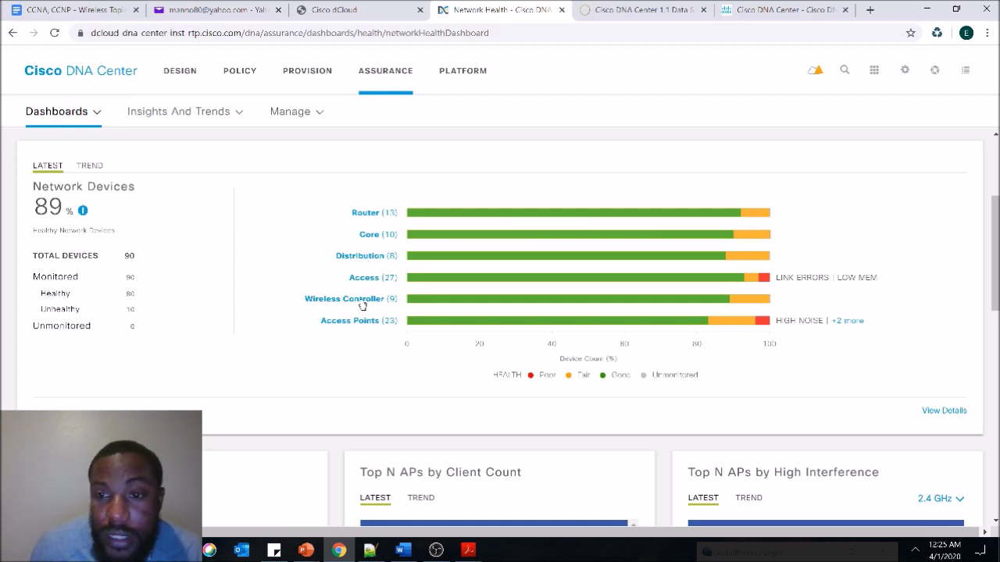
pyautogui.click(374, 278)
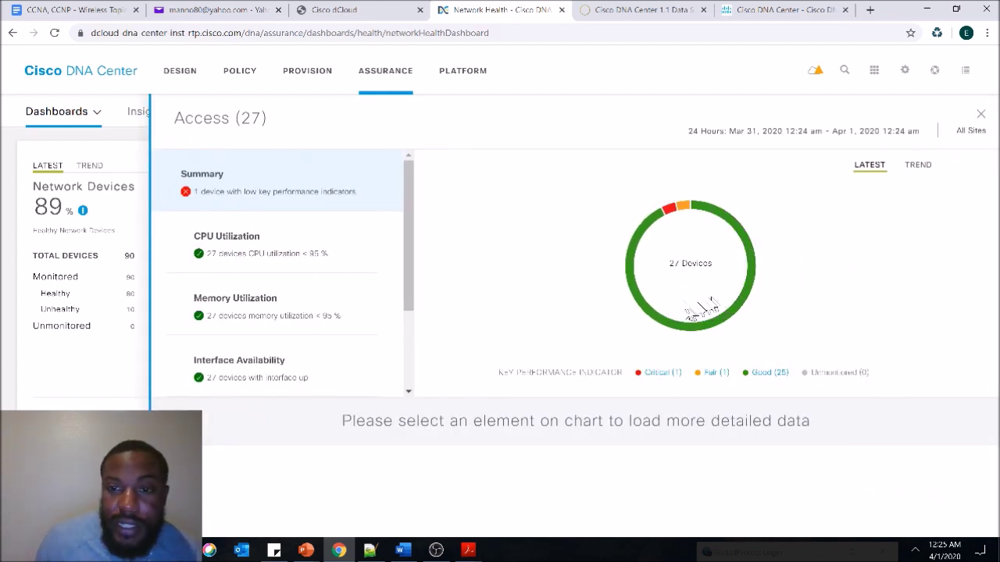
pyautogui.click(670, 213)
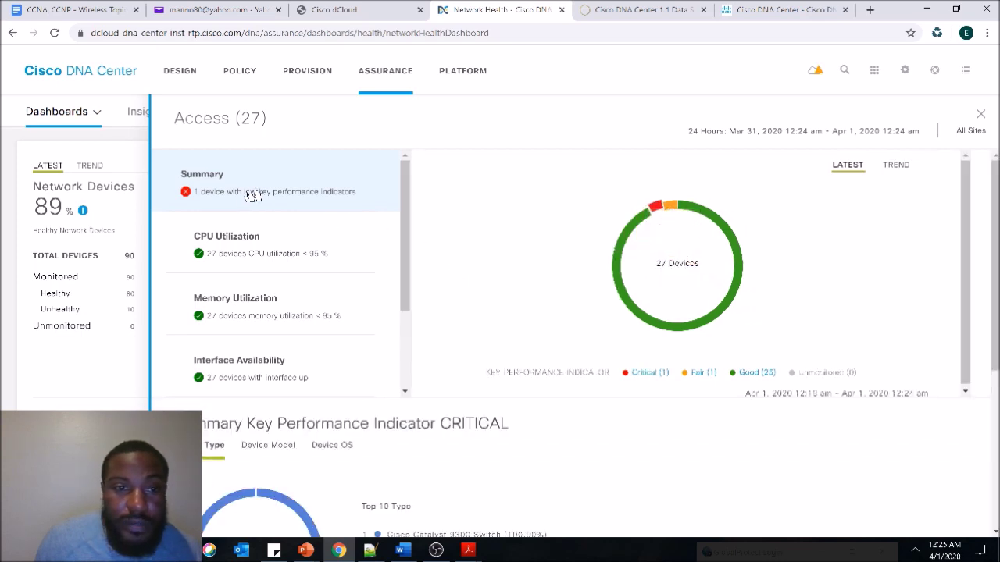
pyautogui.scroll(-3, 248, 194)
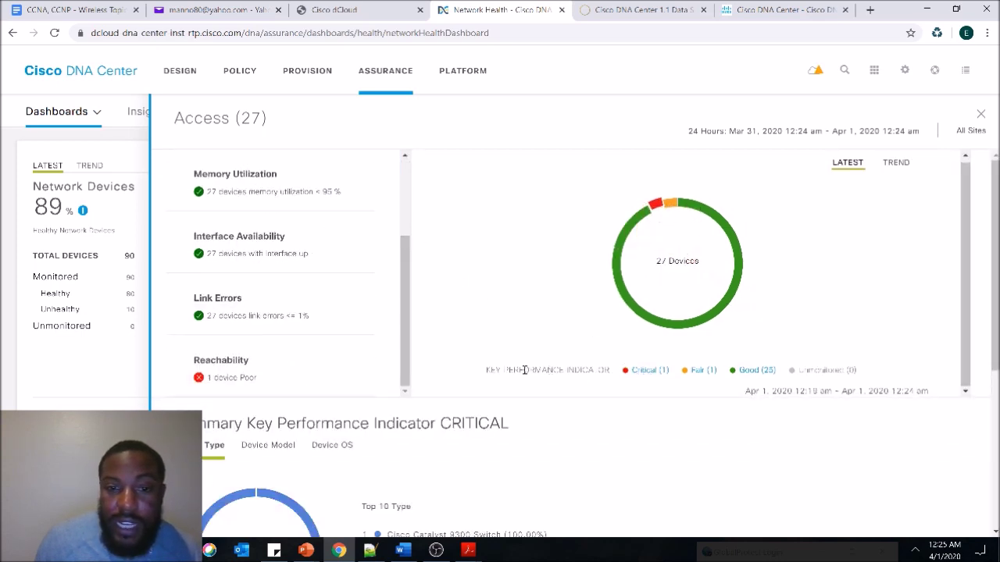
pyautogui.scroll(-4, 413, 424)
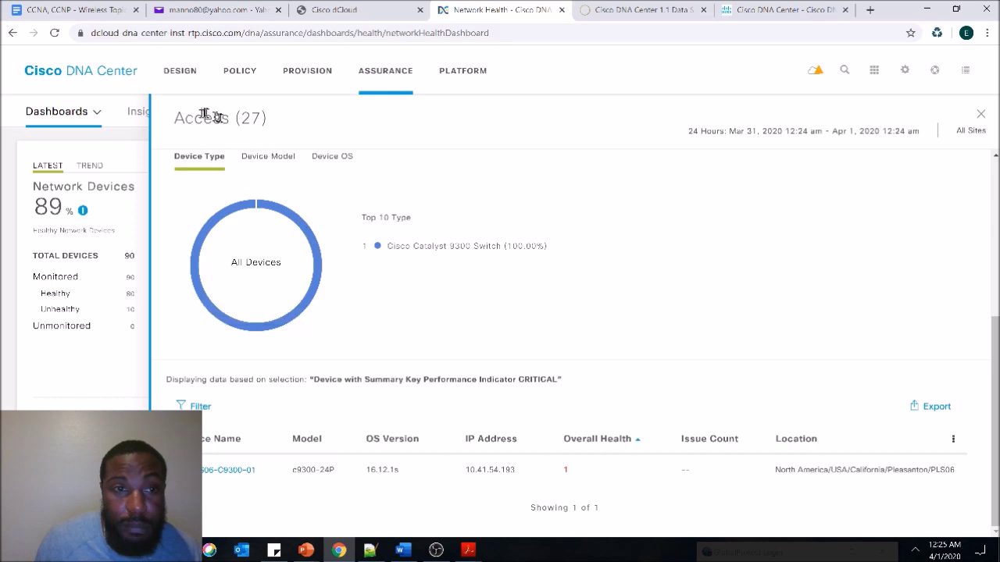
pyautogui.moveTo(176, 118); pyautogui.dragTo(226, 119)
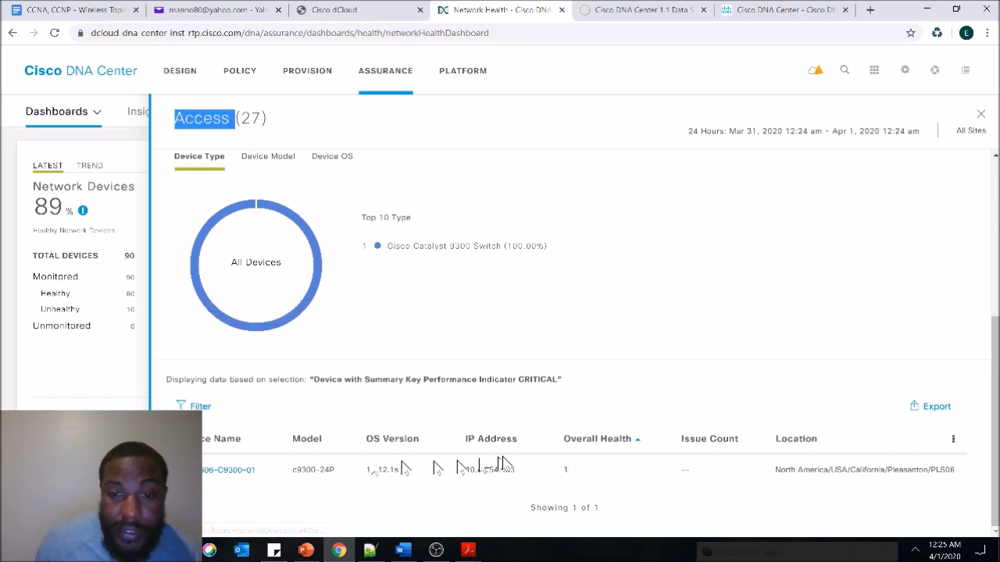
pyautogui.moveTo(564, 469)
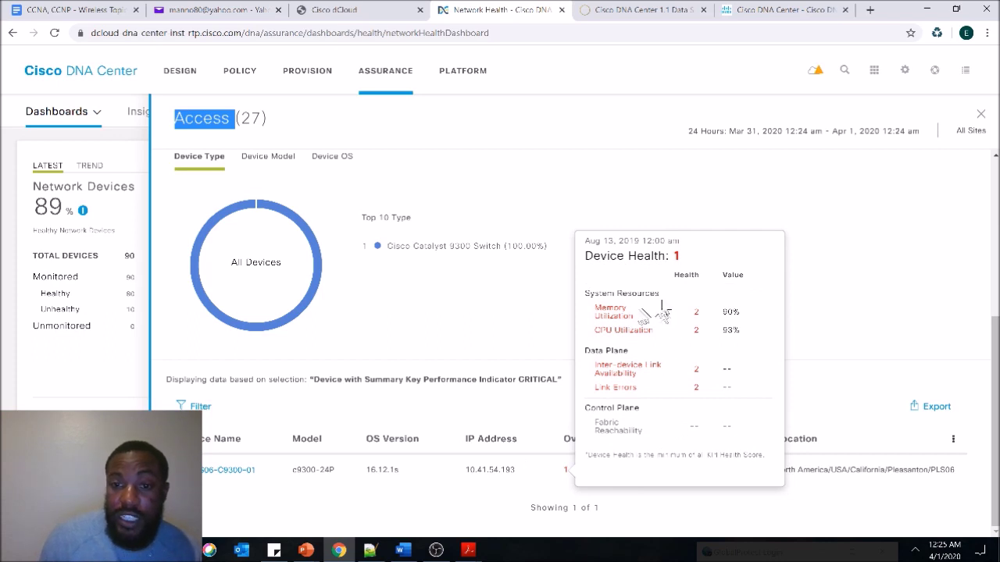
pyautogui.moveTo(742, 313); pyautogui.dragTo(595, 309)
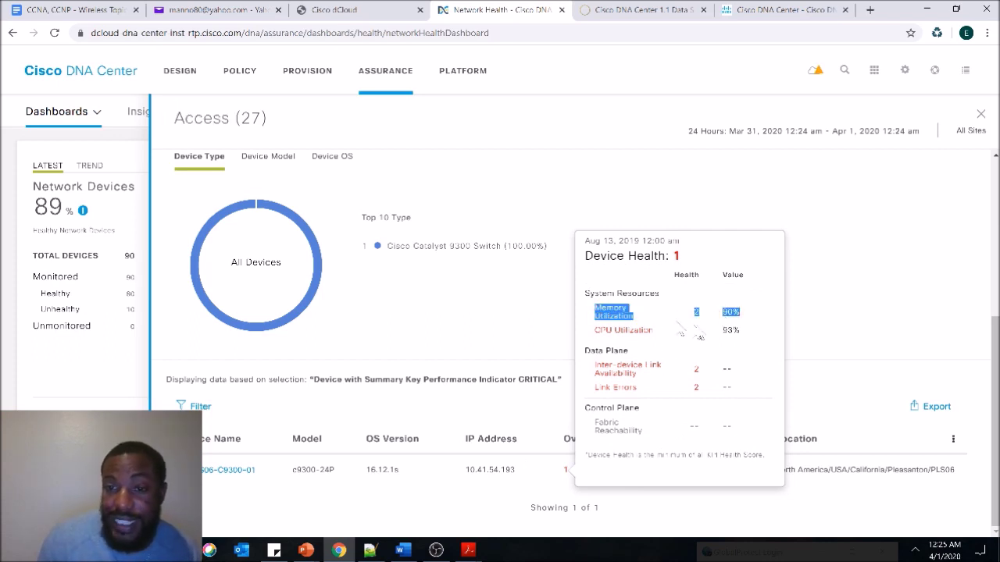
pyautogui.moveTo(744, 338); pyautogui.dragTo(599, 339)
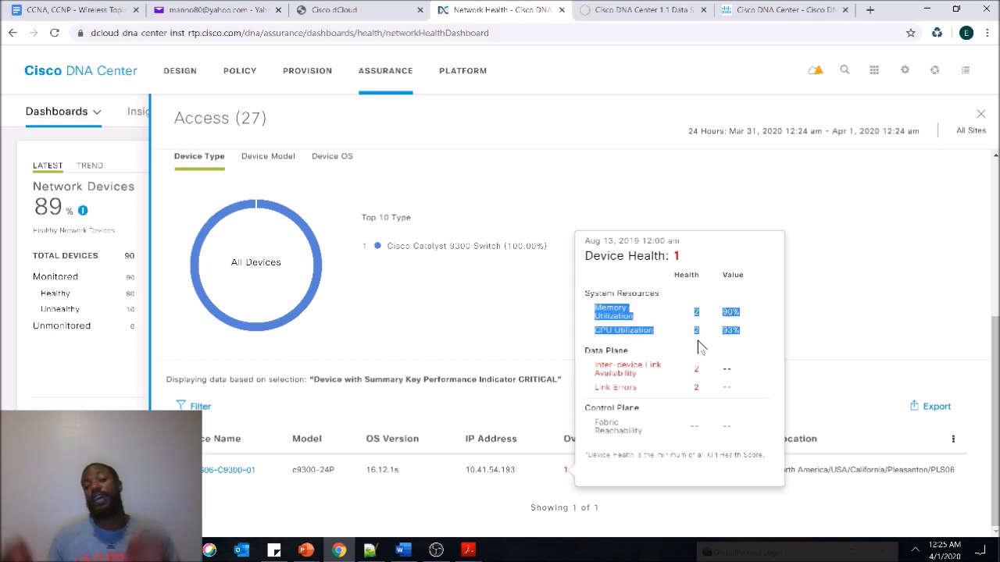
pyautogui.click(559, 322)
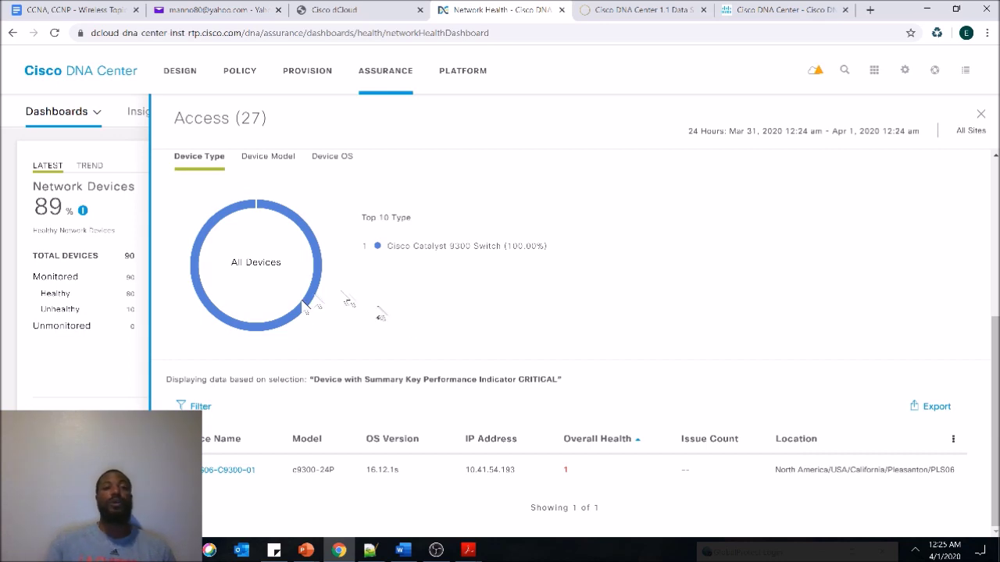
pyautogui.click(59, 378)
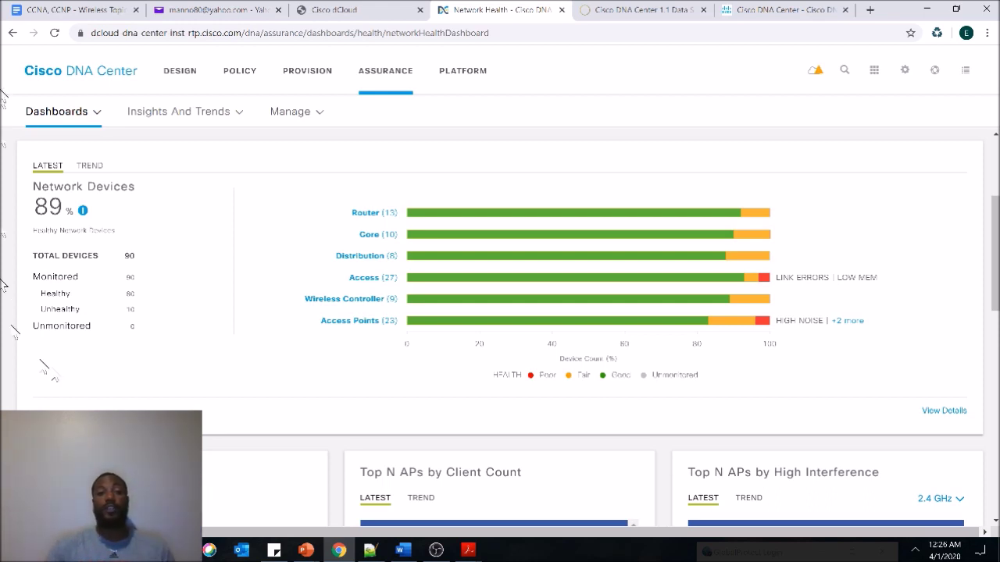
# - Go back to Home, open the Critical Issues details, and select the WLC unreachable issue
pyautogui.click(92, 110)
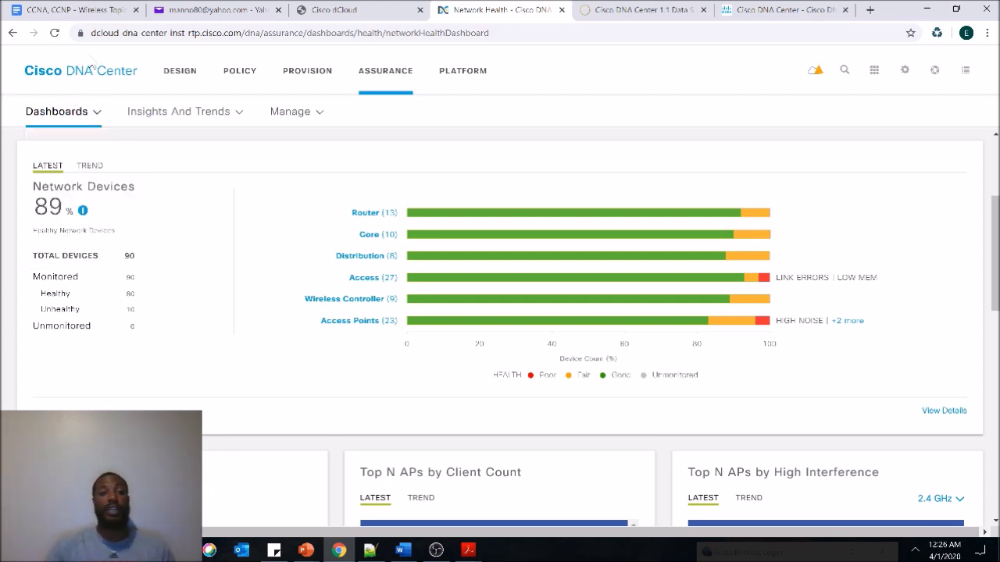
pyautogui.click(89, 70)
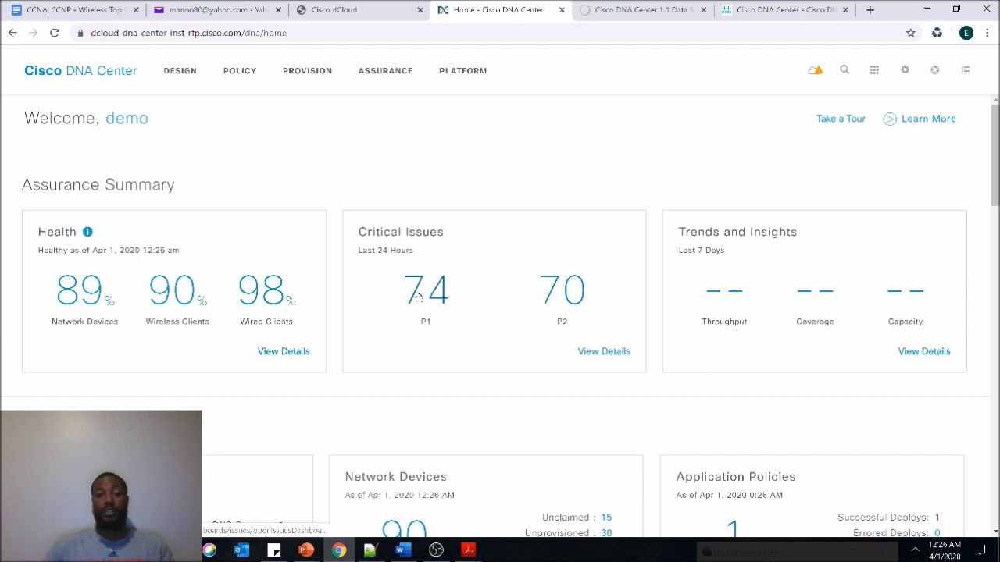
pyautogui.click(592, 350)
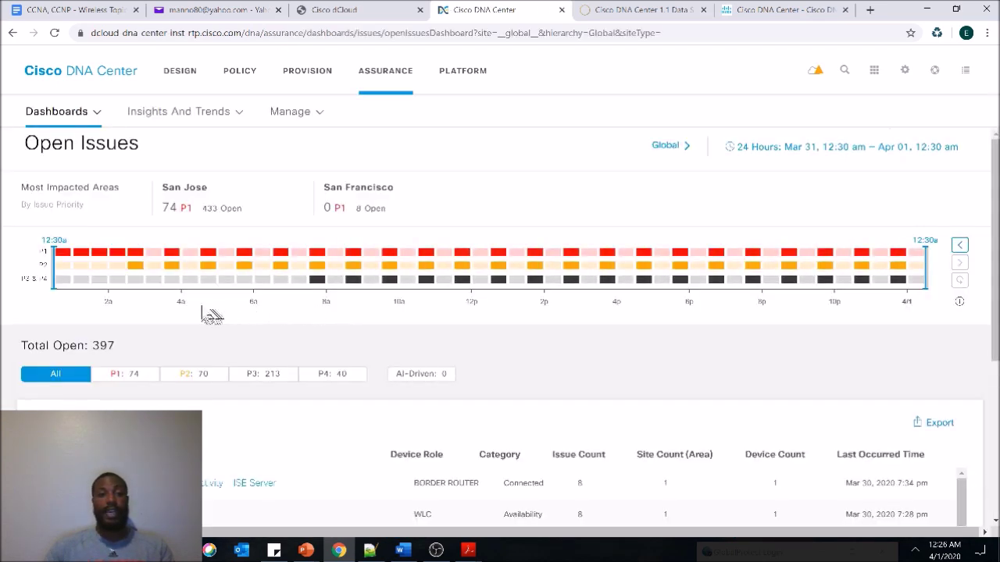
pyautogui.scroll(-1, 225, 344)
pyautogui.scroll(-1, 227, 344)
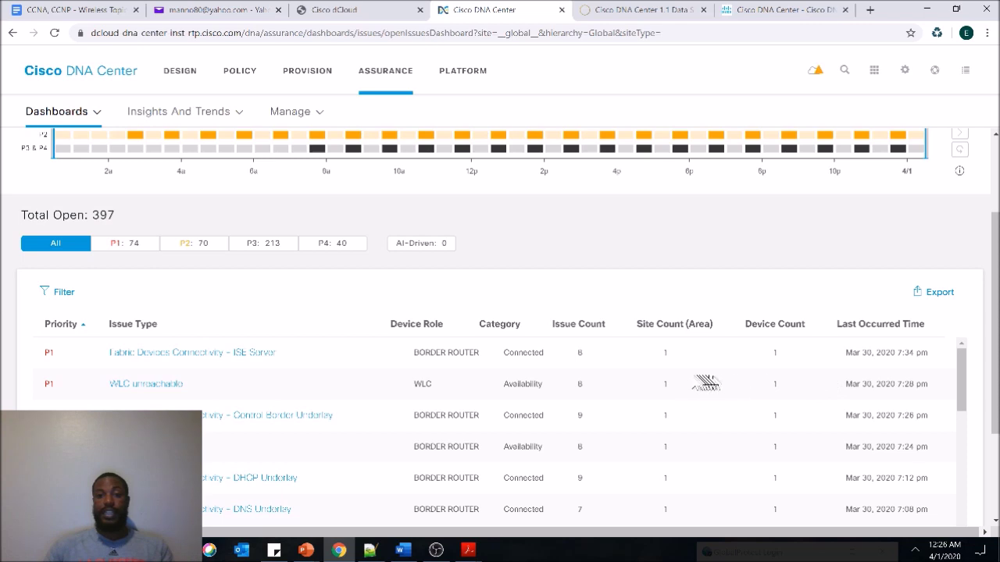
pyautogui.click(663, 384)
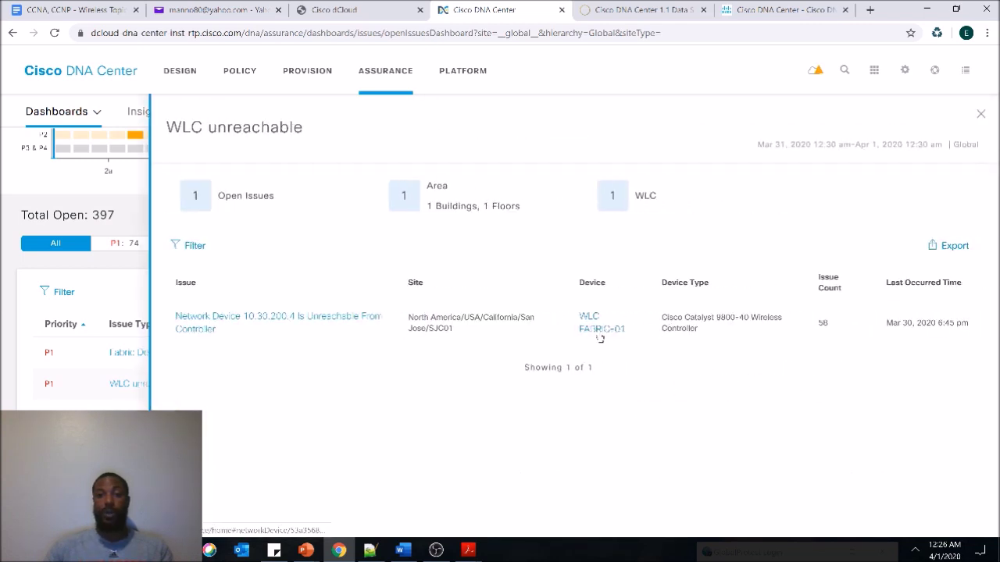
# - Open 'Network Device 10.30.200.4 Is Unreachable From Controller' and highlight its first suggested action
pyautogui.click(345, 324)
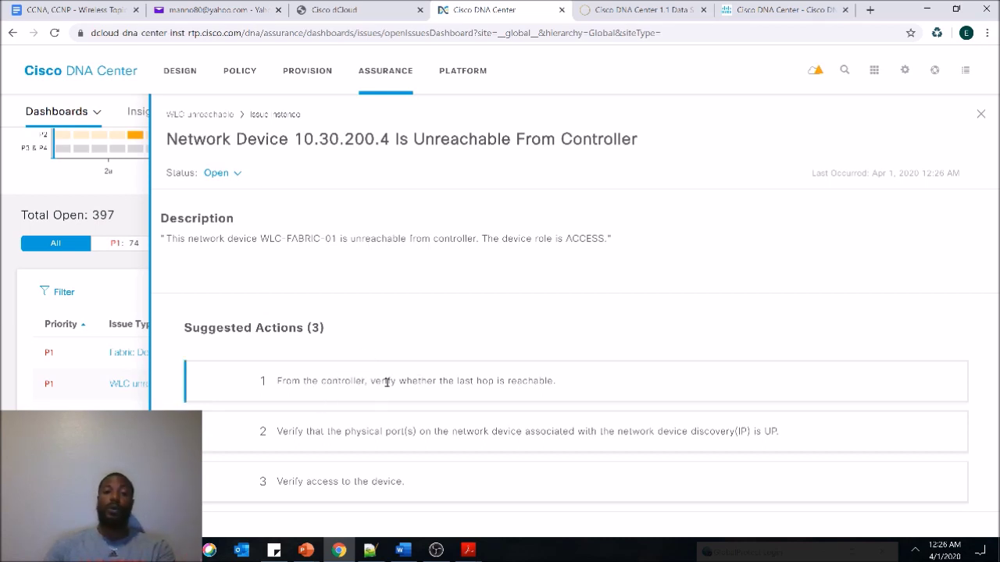
pyautogui.moveTo(293, 383); pyautogui.dragTo(299, 383)
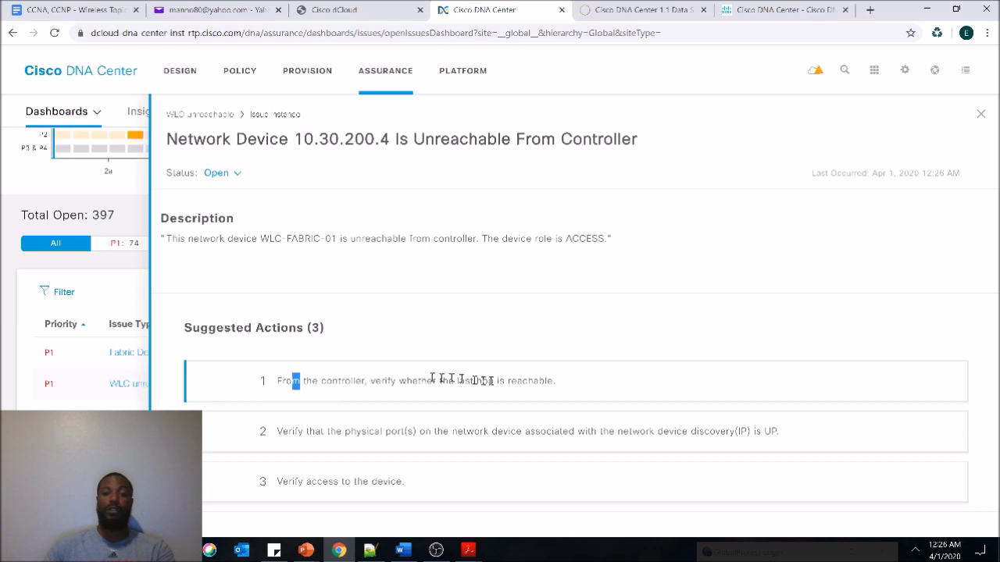
pyautogui.moveTo(550, 382); pyautogui.dragTo(544, 382)
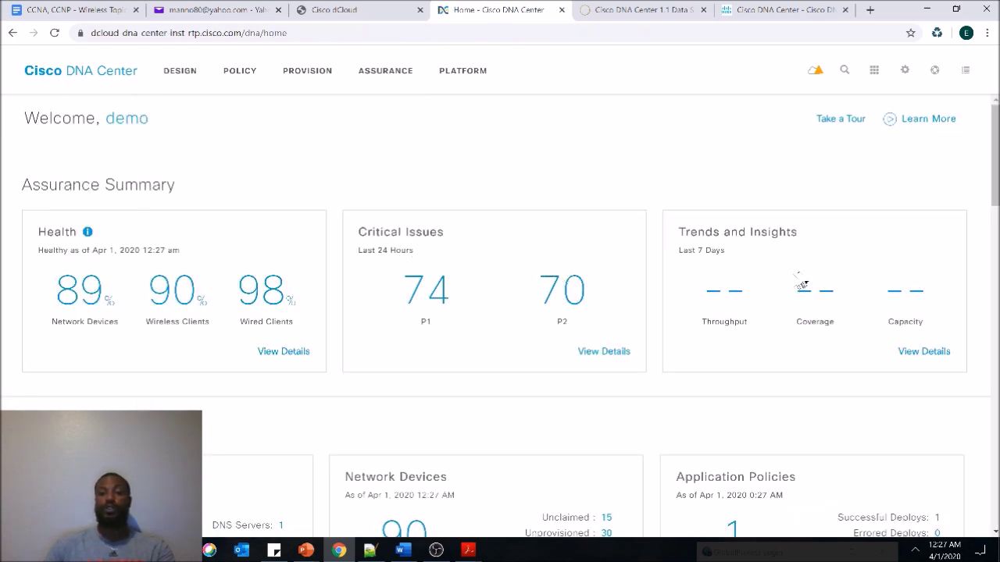
# - Go from the Network Snapshot Sites card to Design > Network Hierarchy
pyautogui.scroll(-3, 801, 282)
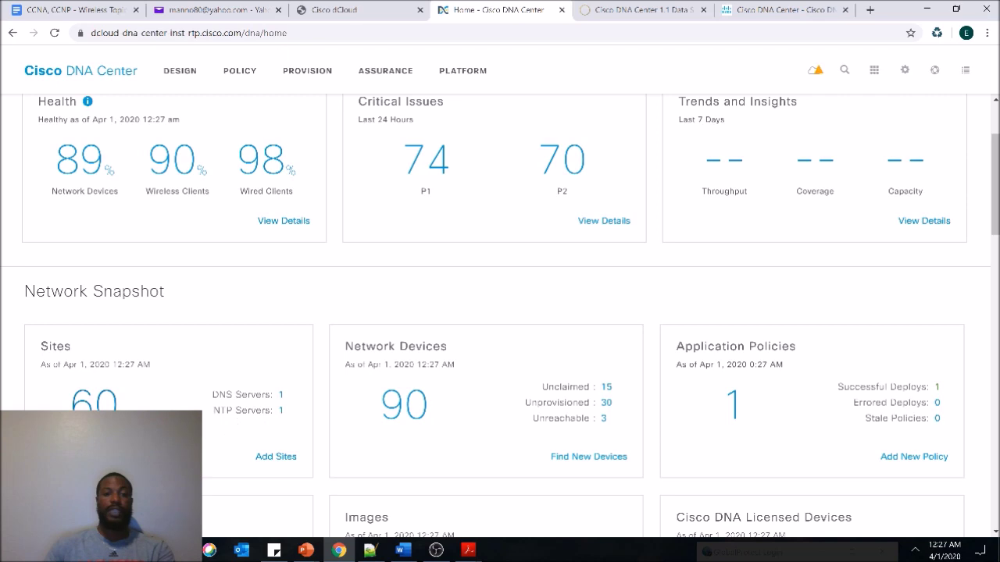
pyautogui.click(94, 400)
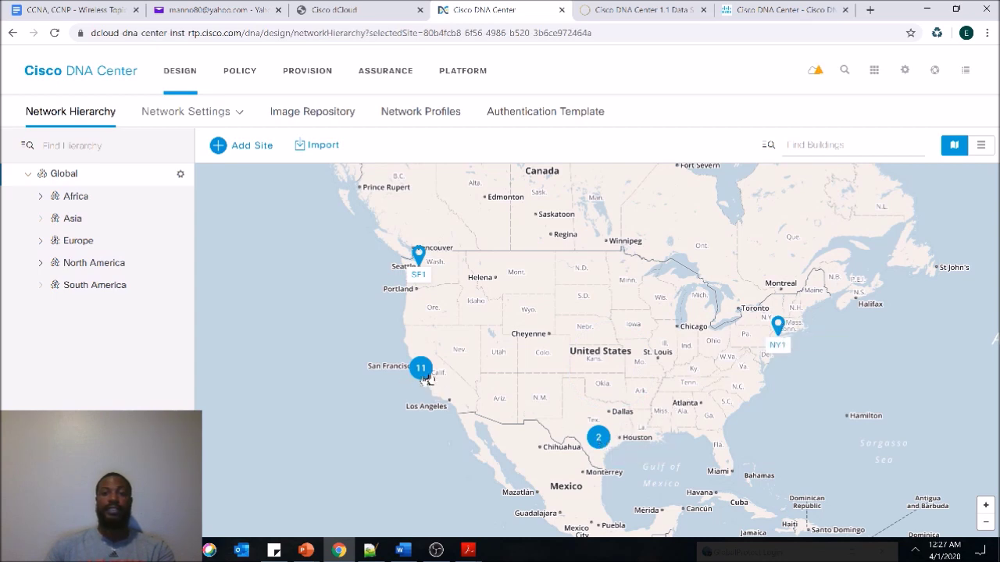
# - Zoom into the Texas sites and view SA01's devices, including the IR1101-ISR-Rugged border router
pyautogui.click(603, 438)
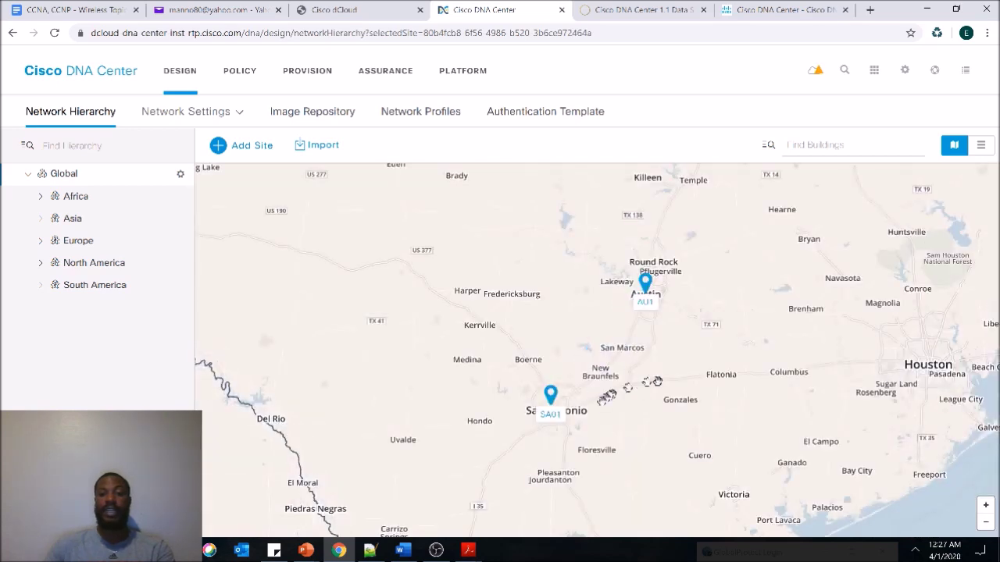
pyautogui.click(550, 395)
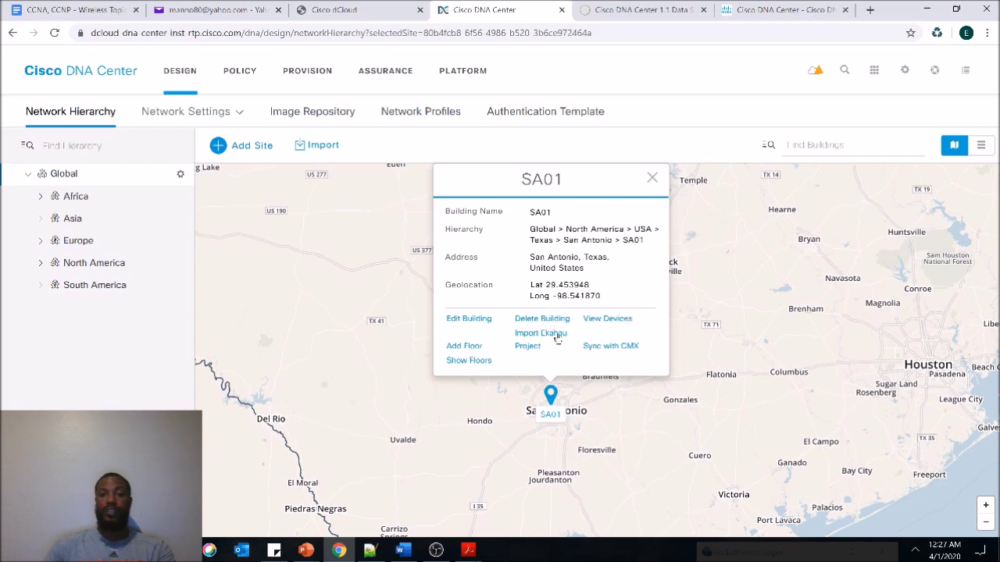
pyautogui.click(614, 321)
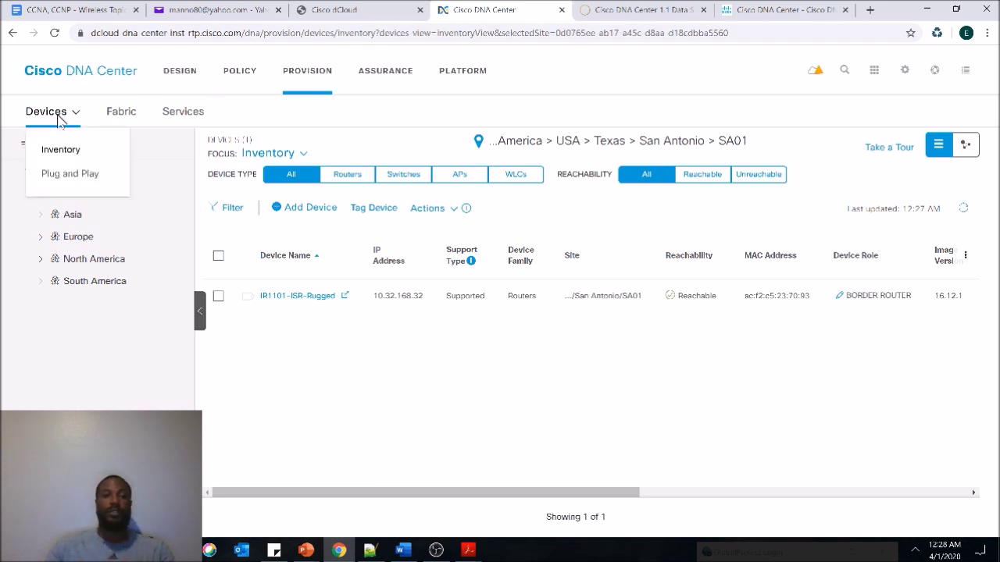
# - Return to the home page using the Cisco DNA Center logo
pyautogui.click(111, 73)
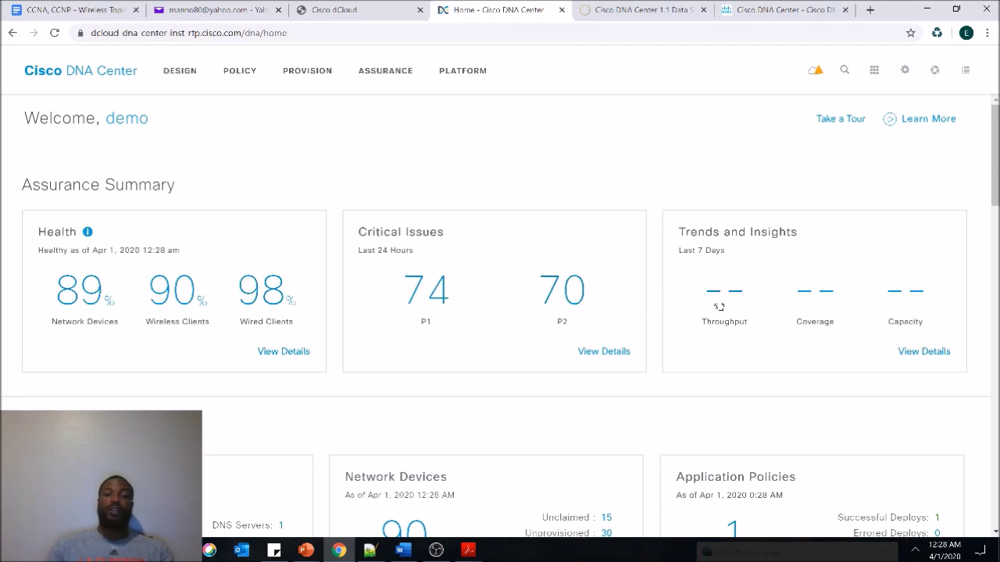
# - Scroll past Assurance Summary, Network Snapshot and Network Configuration, then launch Discovery from Tools
pyautogui.scroll(-4, 663, 289)
pyautogui.scroll(-1, 648, 274)
pyautogui.scroll(2, 664, 238)
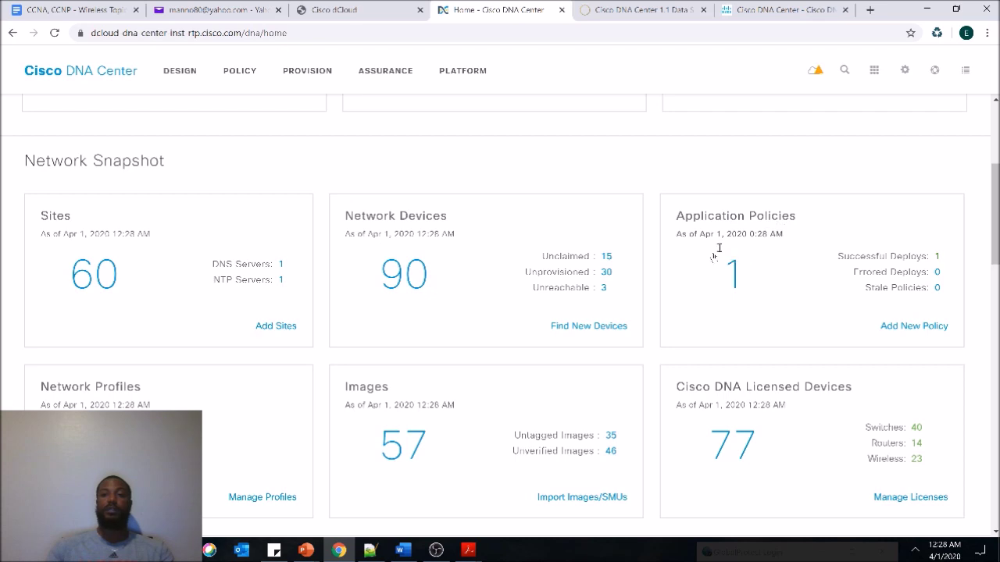
pyautogui.scroll(-2, 70, 355)
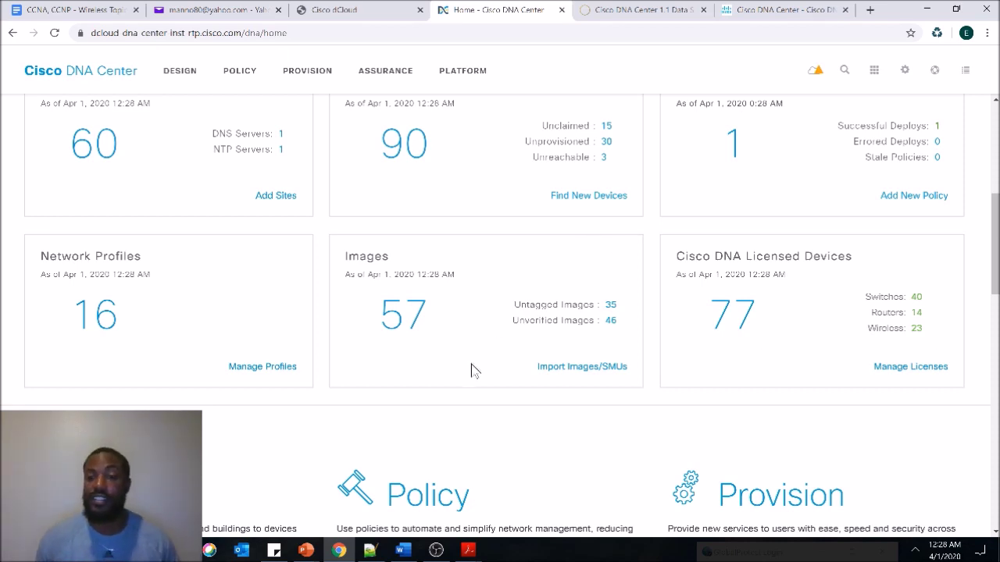
pyautogui.scroll(-2, 458, 357)
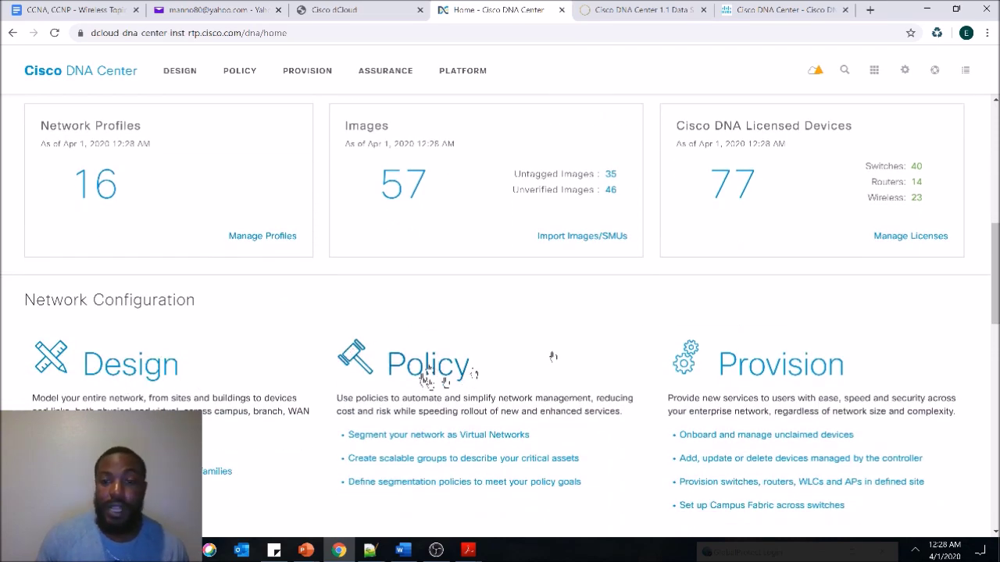
pyautogui.scroll(-2, 774, 227)
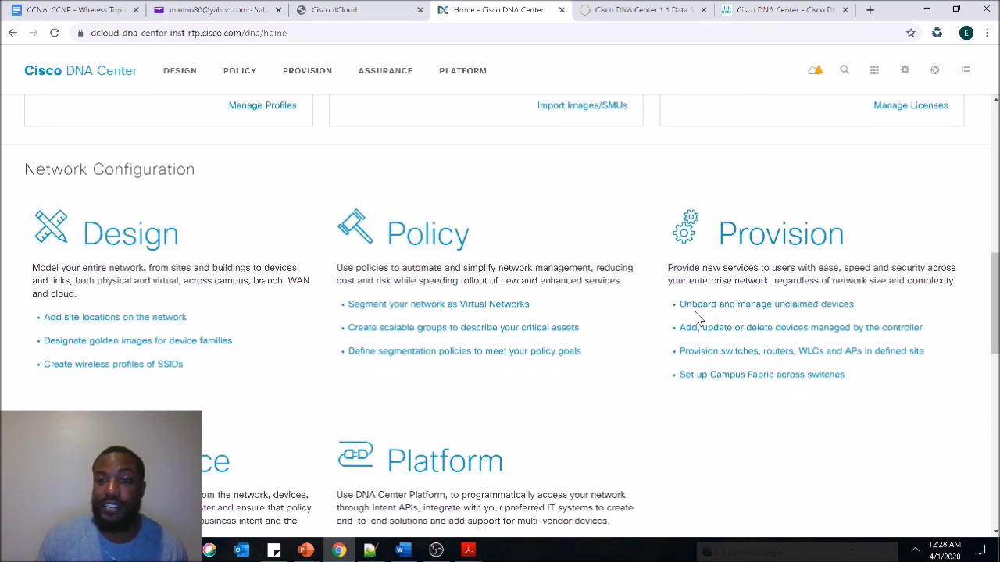
pyautogui.scroll(-1, 645, 337)
pyautogui.scroll(-3, 332, 320)
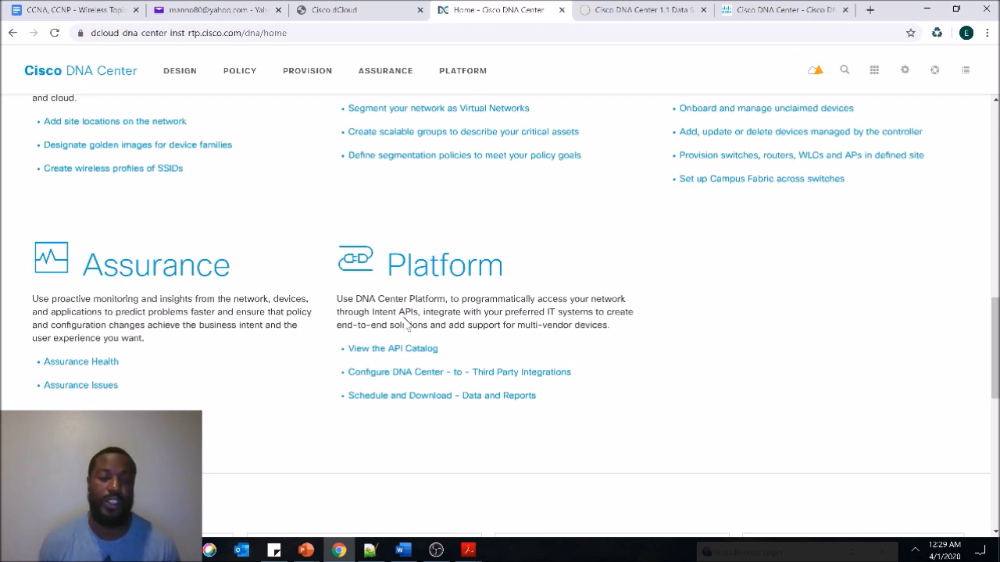
pyautogui.scroll(-5, 174, 297)
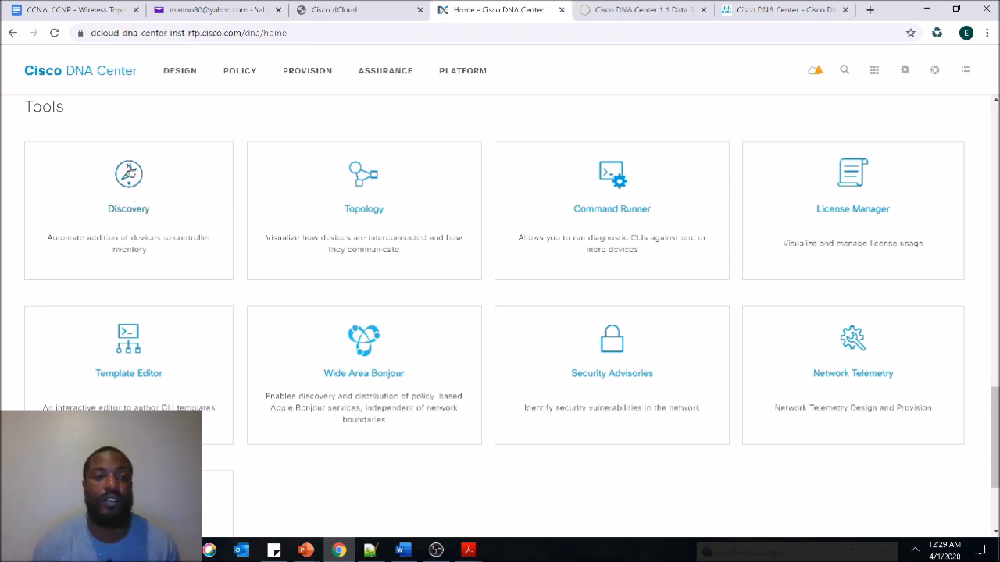
pyautogui.click(129, 175)
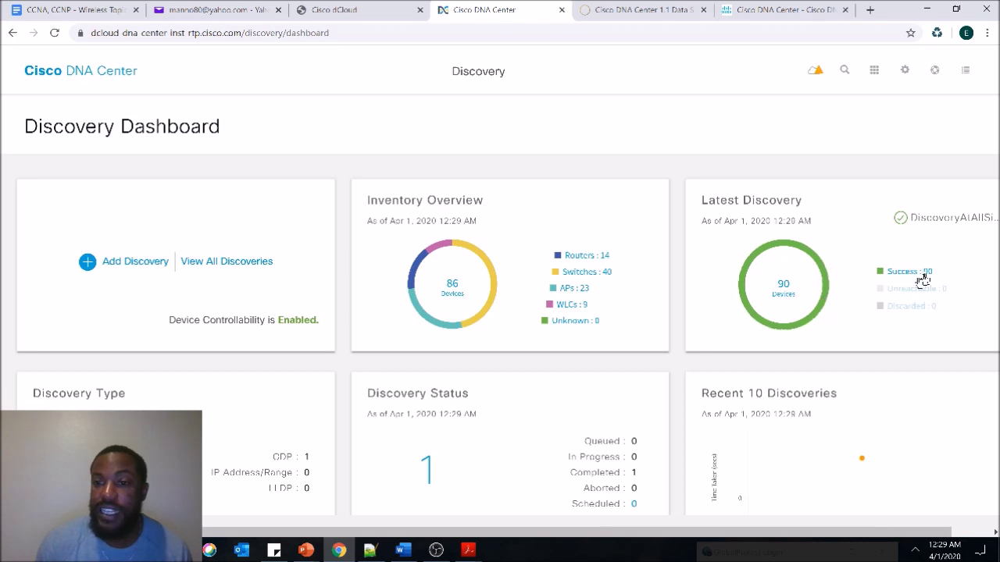
# - Review the Discovery inventory of 14 routers, 40 switches, 23 APs and 9 WLCs, then return Home
pyautogui.scroll(-1, 836, 300)
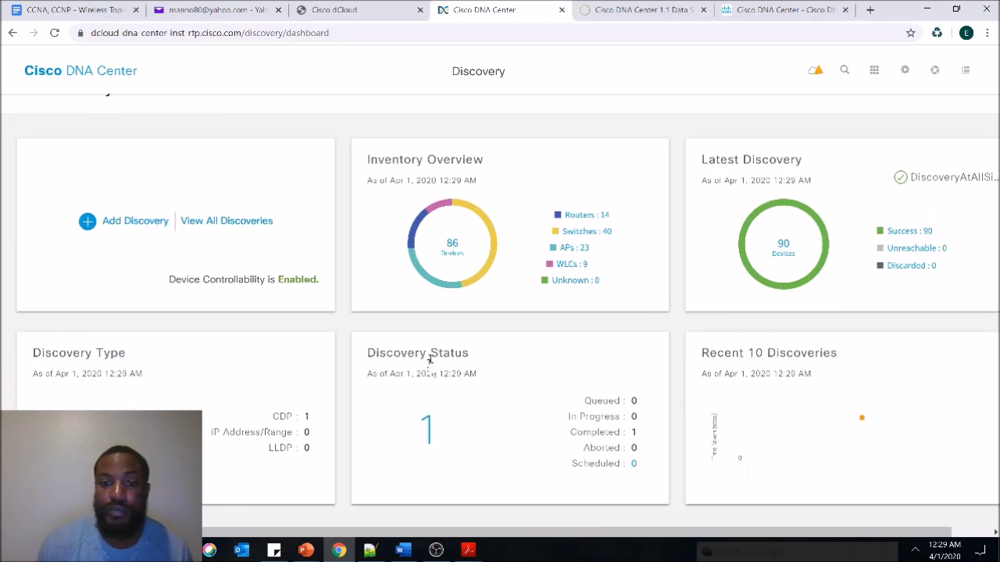
pyautogui.scroll(1, 113, 223)
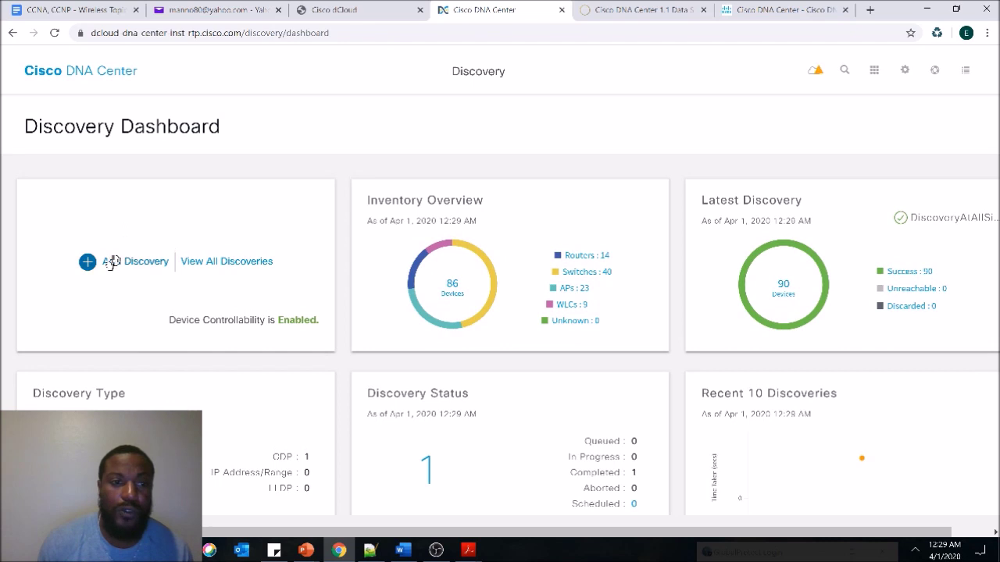
pyautogui.click(91, 73)
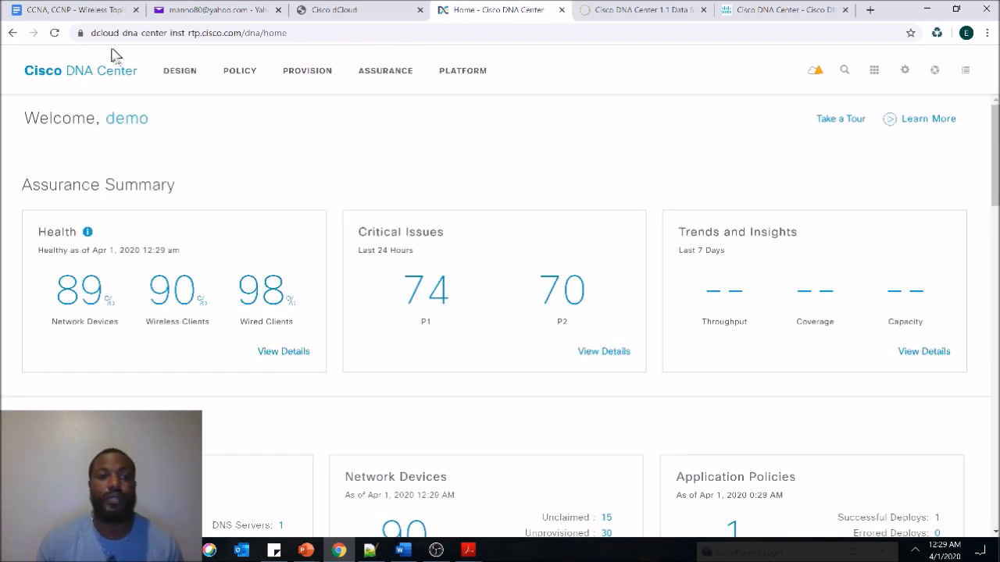
# - Launch Topology from the home page Tools and scroll its Global site hierarchy sidebar
pyautogui.scroll(-1, 117, 245)
pyautogui.scroll(-10, 118, 244)
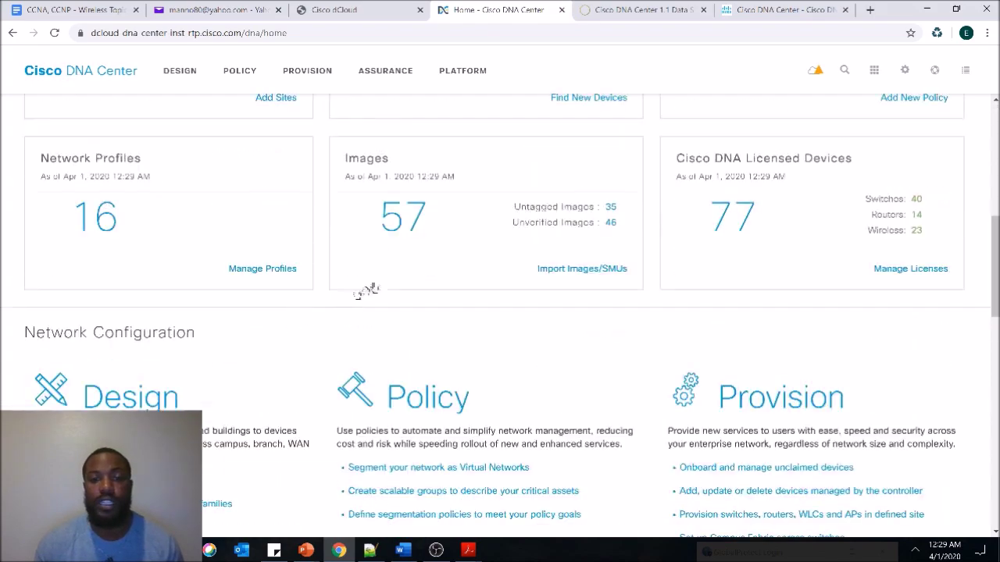
pyautogui.scroll(-5, 225, 278)
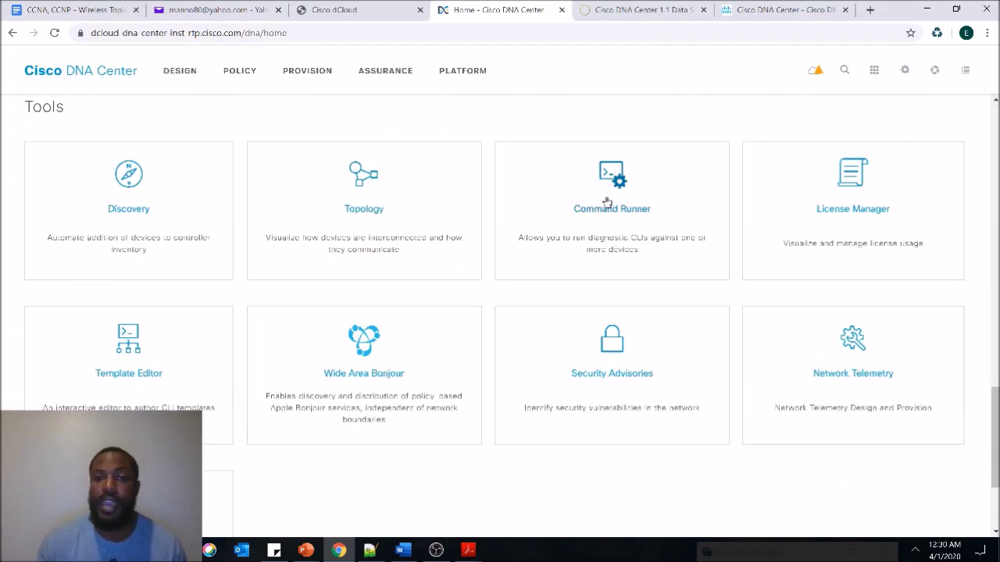
pyautogui.click(363, 179)
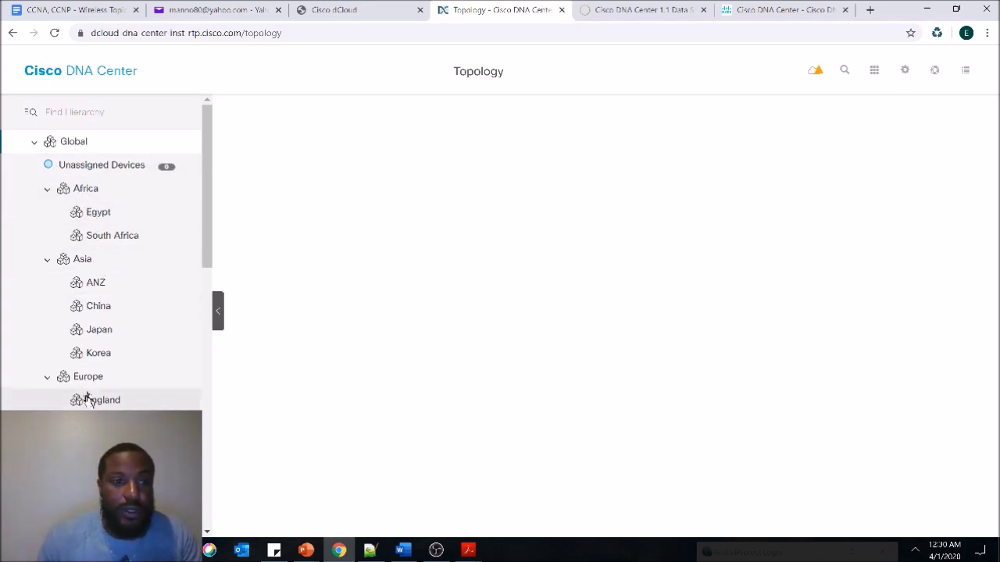
pyautogui.scroll(-3, 90, 387)
# - Show the North America site topology and expand the 3 Unified AP group into individual APs
pyautogui.click(97, 298)
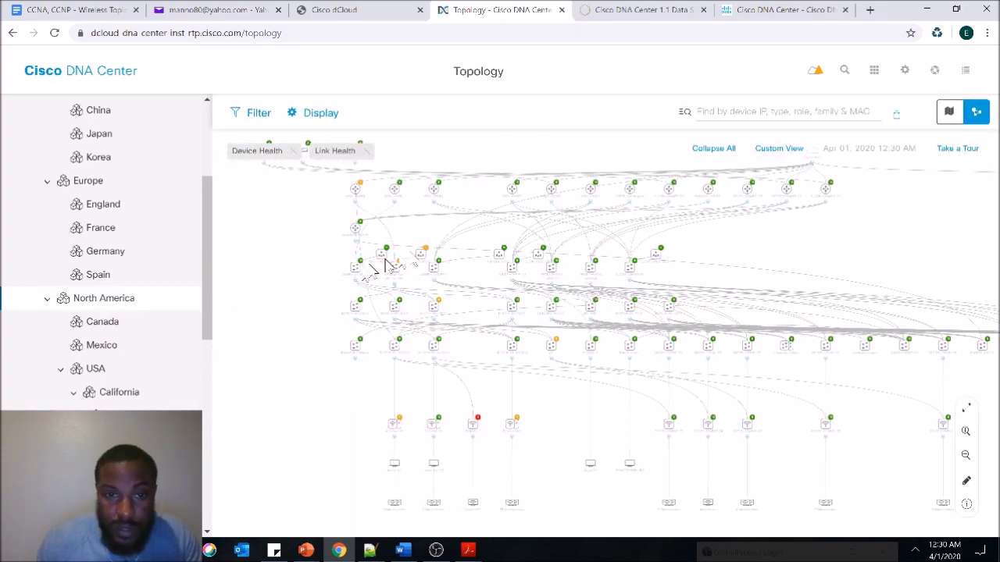
pyautogui.moveTo(382, 258)
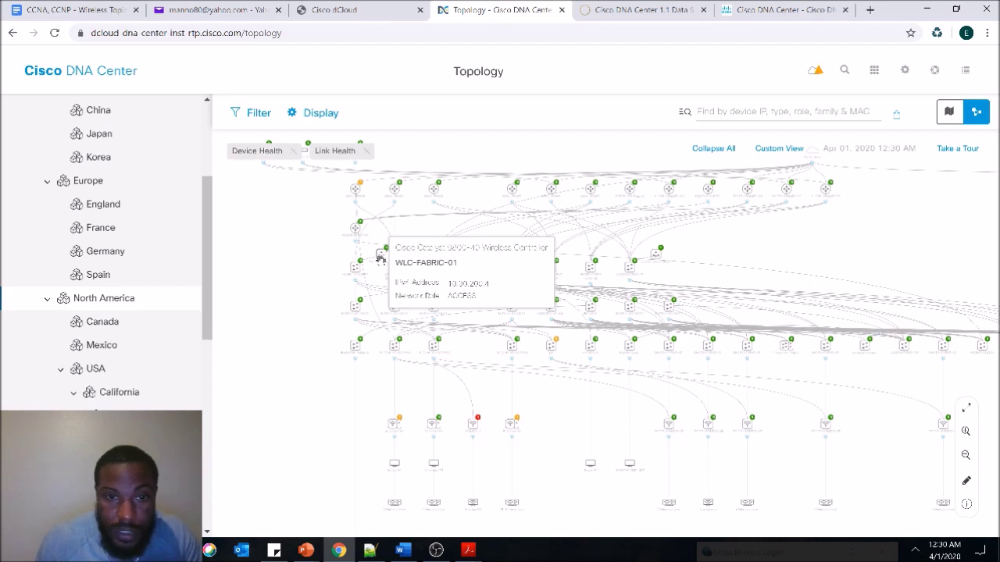
pyautogui.moveTo(354, 310)
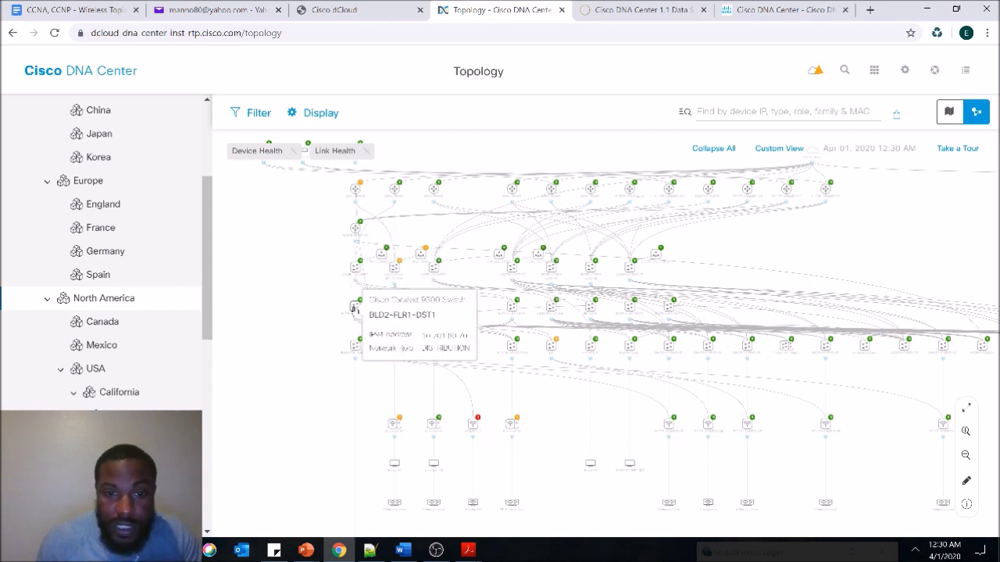
pyautogui.click(435, 426)
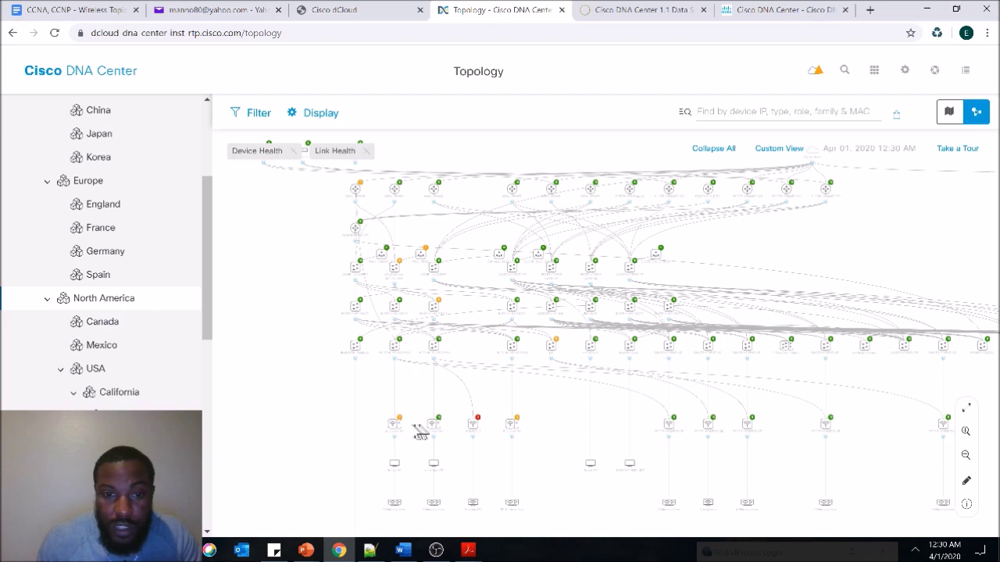
# - Open the device details for switch BLD3-FLR1-DST1, a Catalyst 9300 at 10.201.80.72
pyautogui.moveTo(394, 463)
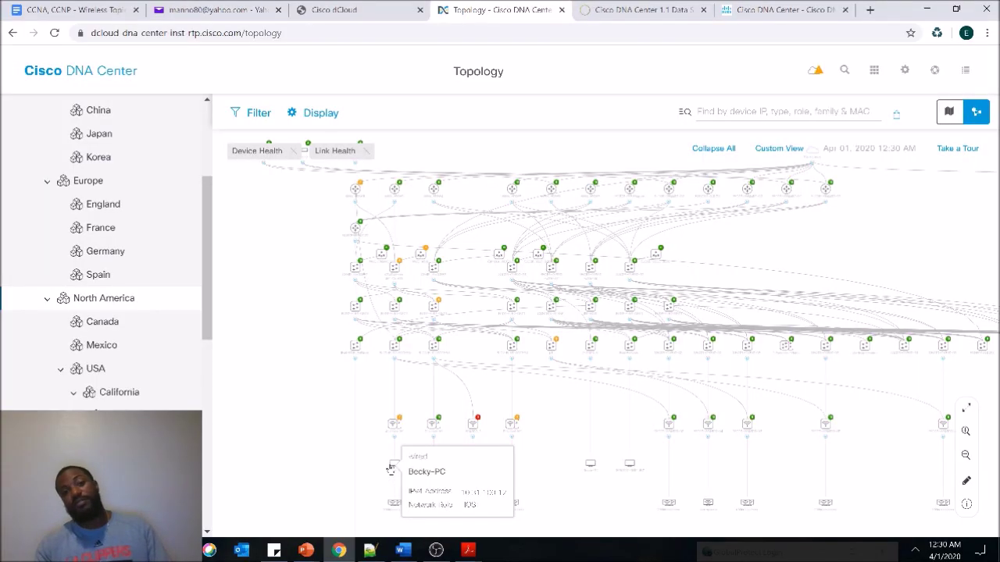
pyautogui.moveTo(436, 508)
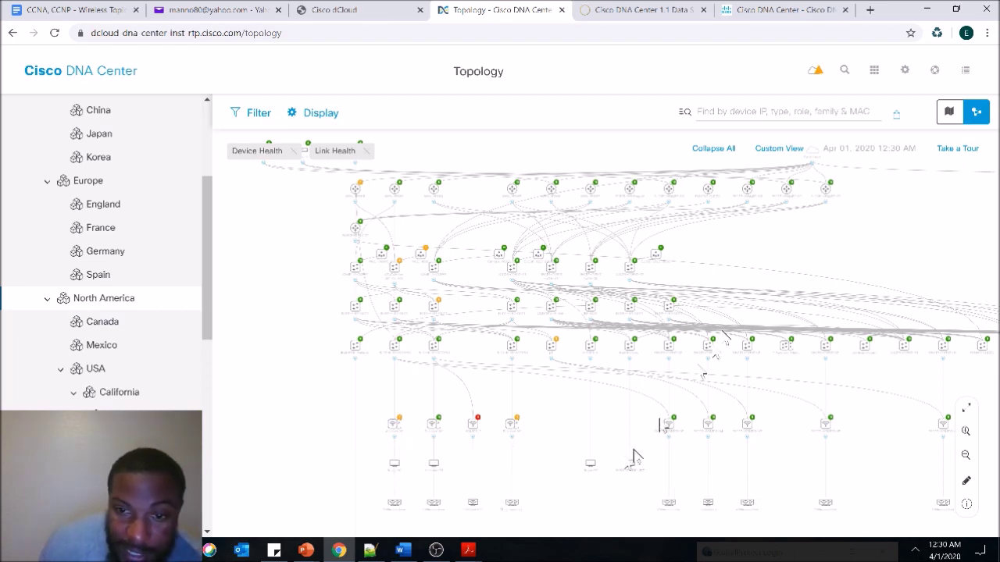
pyautogui.moveTo(661, 316)
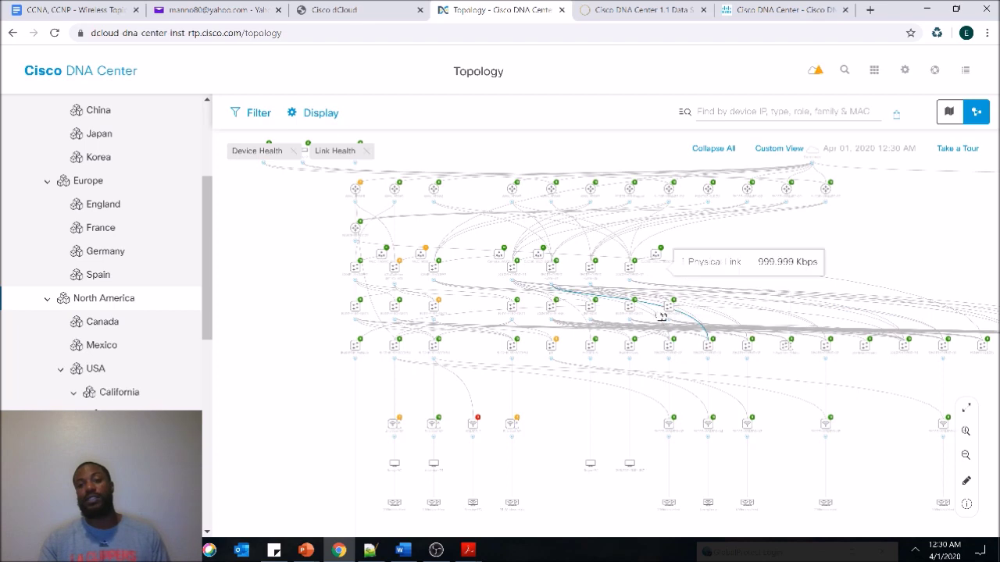
pyautogui.moveTo(633, 307)
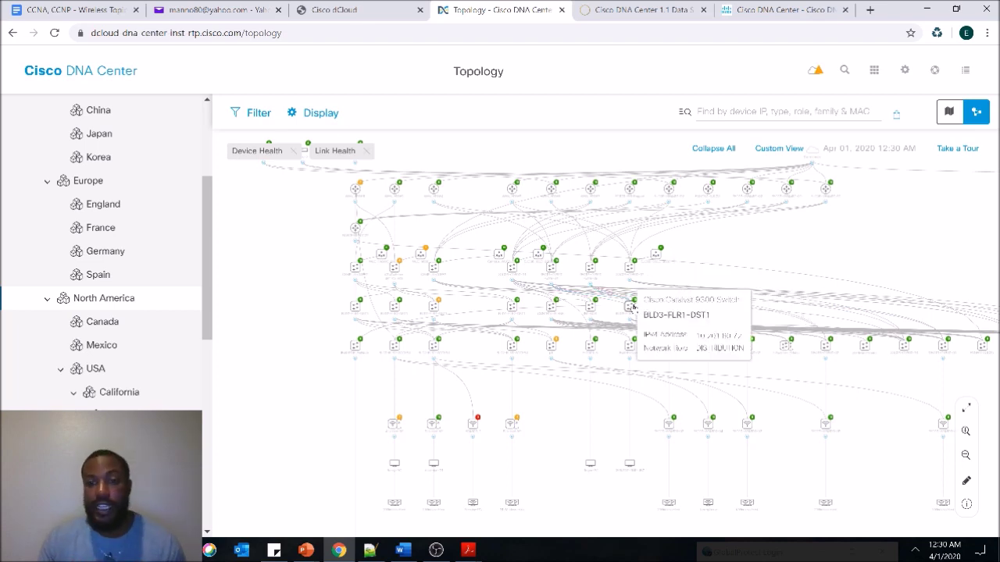
pyautogui.click(631, 308)
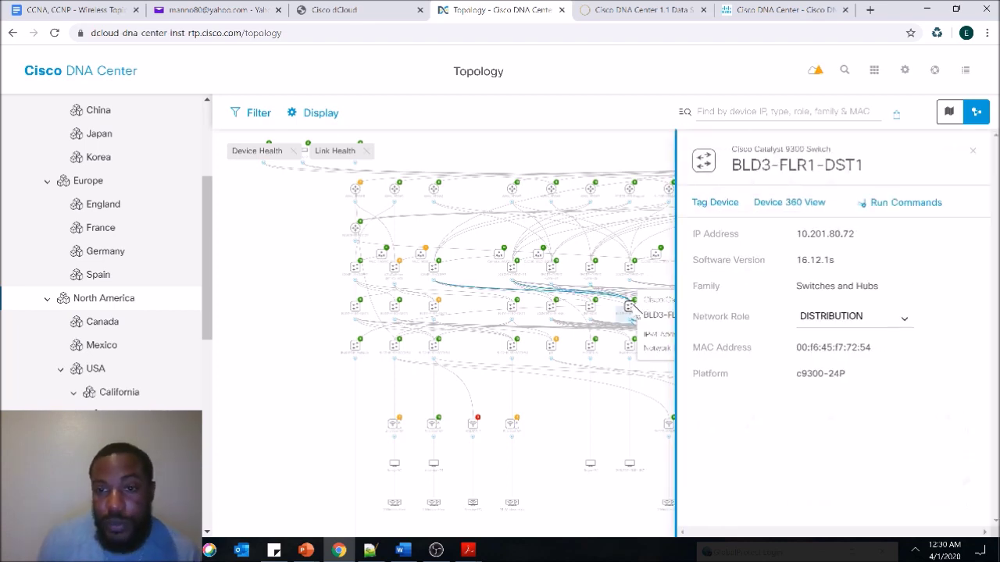
# - Review BLD3-FLR1-DST1's IP, MAC and network role options, then launch Command Runner on it
pyautogui.moveTo(841, 266); pyautogui.dragTo(853, 234)
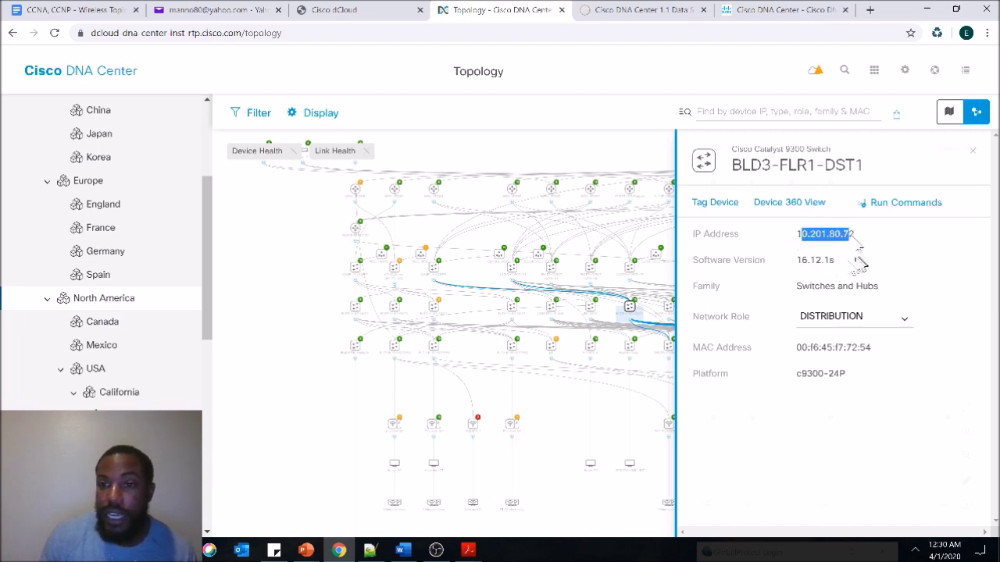
pyautogui.click(903, 319)
pyautogui.click(903, 319)
pyautogui.moveTo(875, 352); pyautogui.dragTo(855, 376)
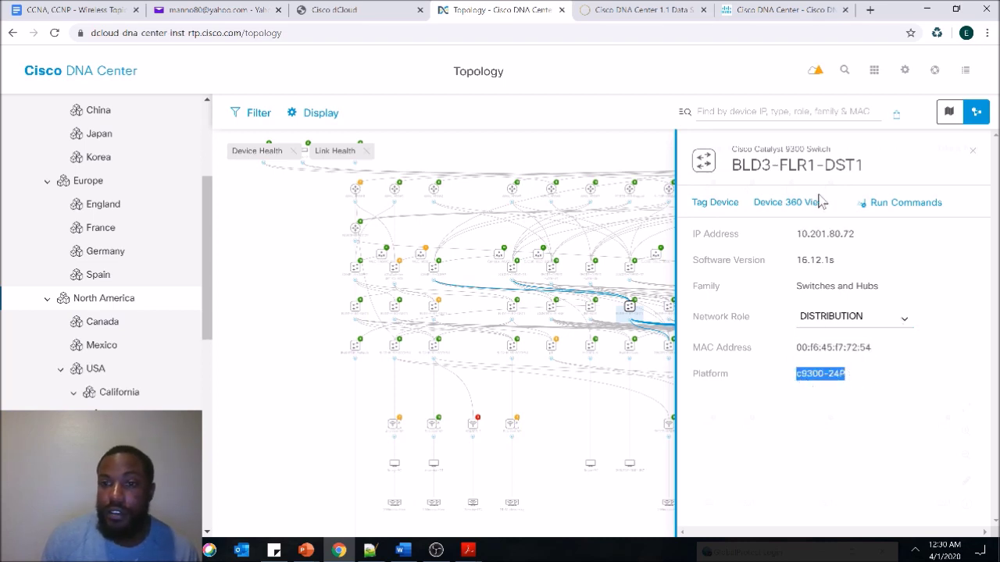
pyautogui.click(879, 206)
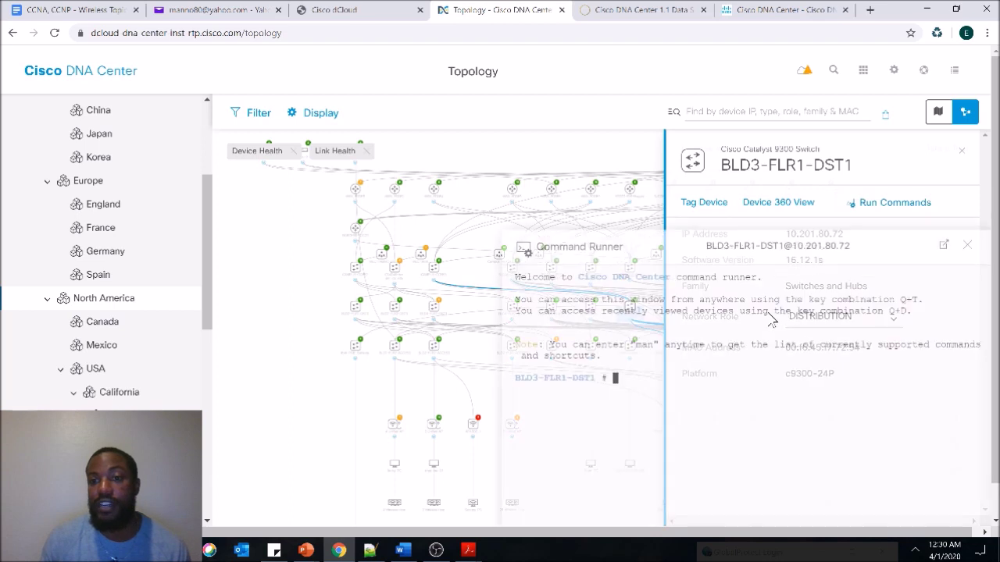